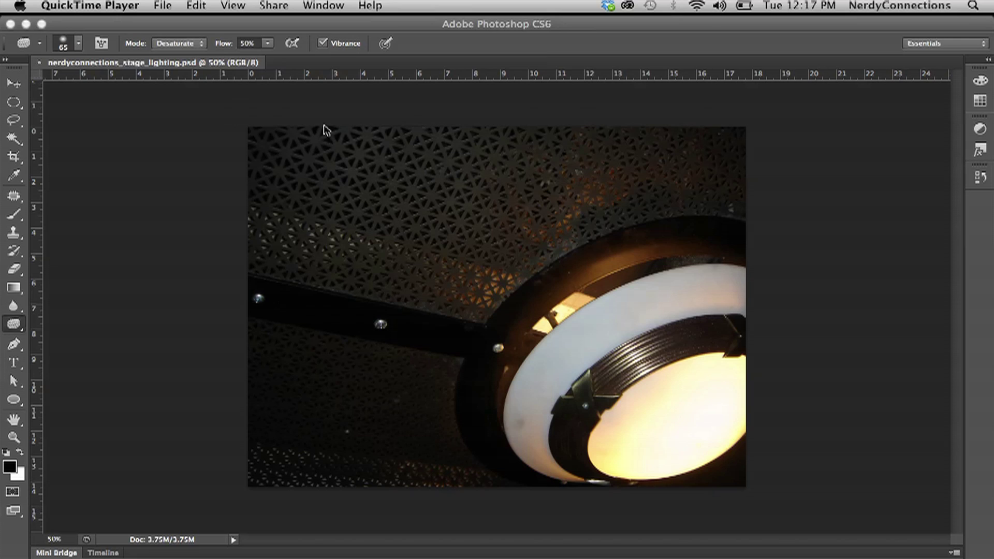
Select the Dodge Tool (Midtones, 50% exposure) and undo one test stroke across the mesh.
click(15, 324)
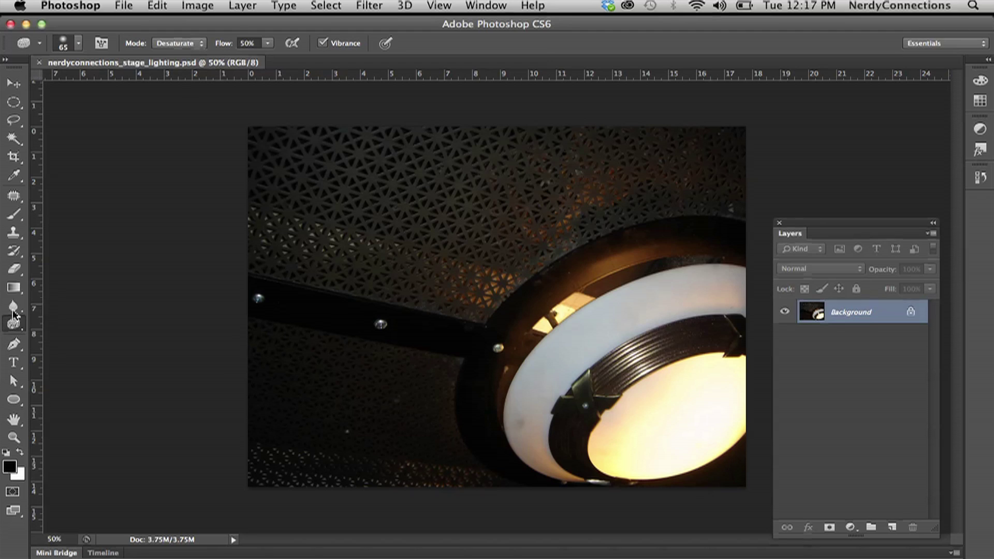
click(12, 313)
click(15, 324)
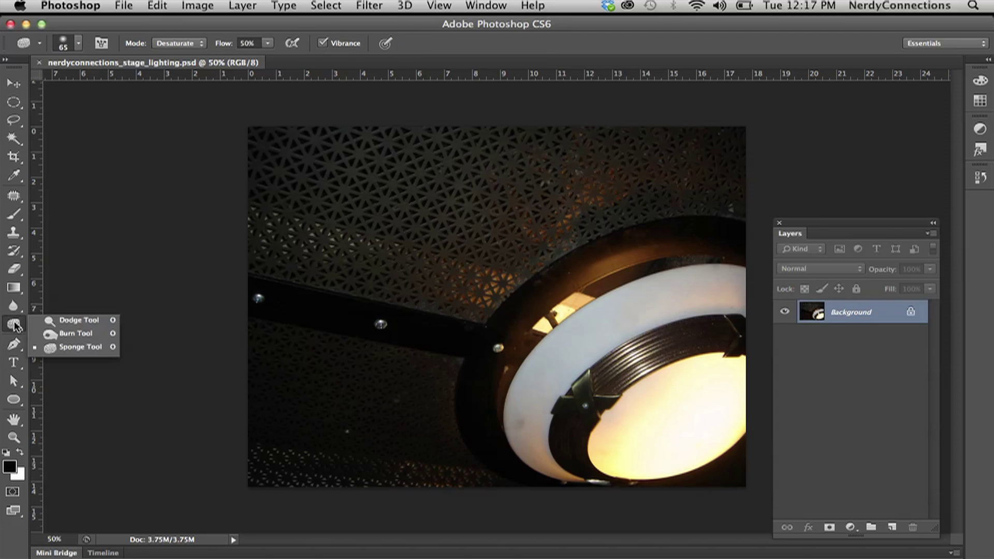
click(89, 322)
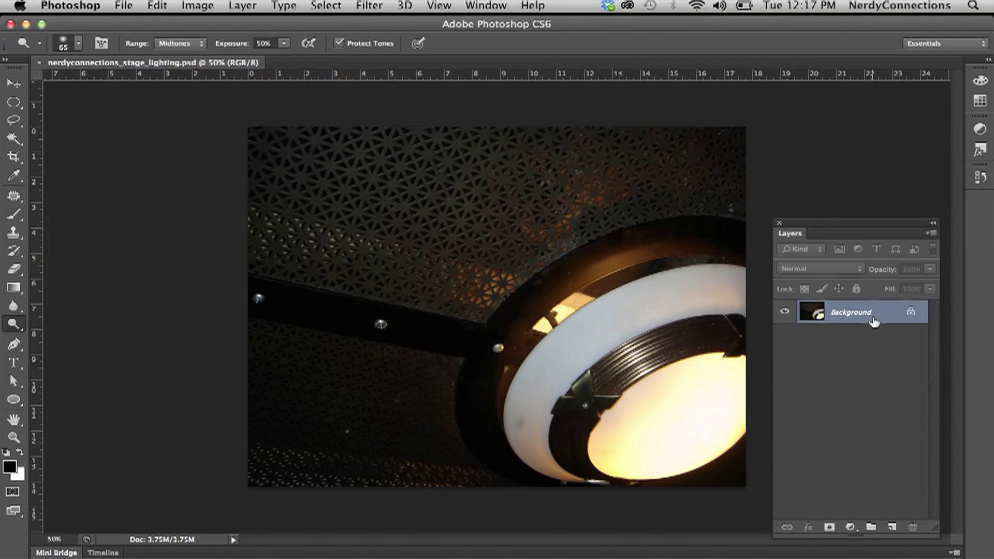
mouse_move(495, 222)
mouse_down()
mouse_move(416, 231)
mouse_move(481, 203)
mouse_move(368, 185)
mouse_move(388, 206)
mouse_move(272, 177)
mouse_move(450, 206)
mouse_move(255, 146)
mouse_move(399, 172)
mouse_move(253, 126)
mouse_move(465, 168)
mouse_move(281, 129)
mouse_move(500, 190)
mouse_move(434, 217)
mouse_move(468, 214)
mouse_move(379, 239)
mouse_move(256, 243)
mouse_move(467, 325)
mouse_move(260, 293)
mouse_move(433, 351)
mouse_move(284, 338)
mouse_move(338, 353)
mouse_move(335, 336)
mouse_move(503, 275)
mouse_move(535, 201)
mouse_move(458, 287)
mouse_move(564, 204)
mouse_up()
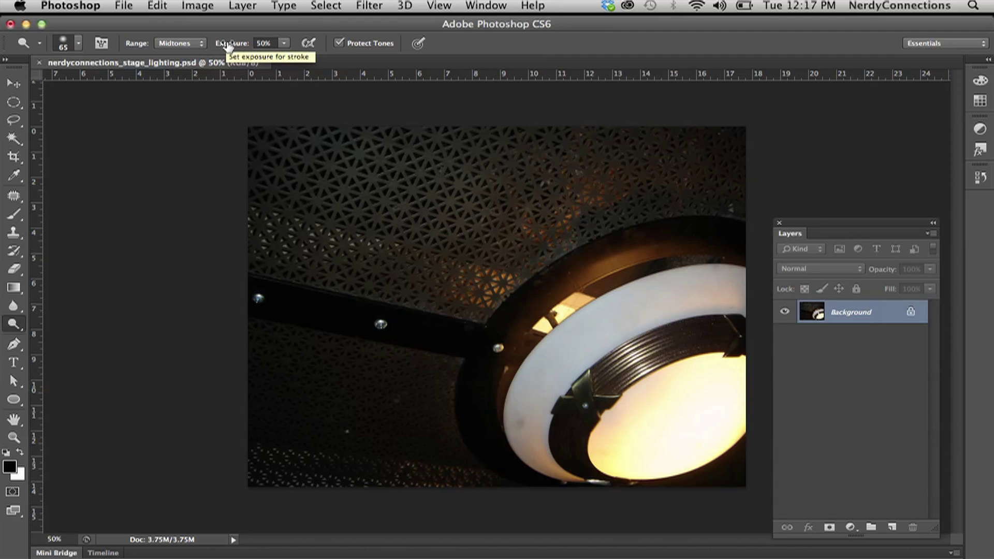
key(super+z)
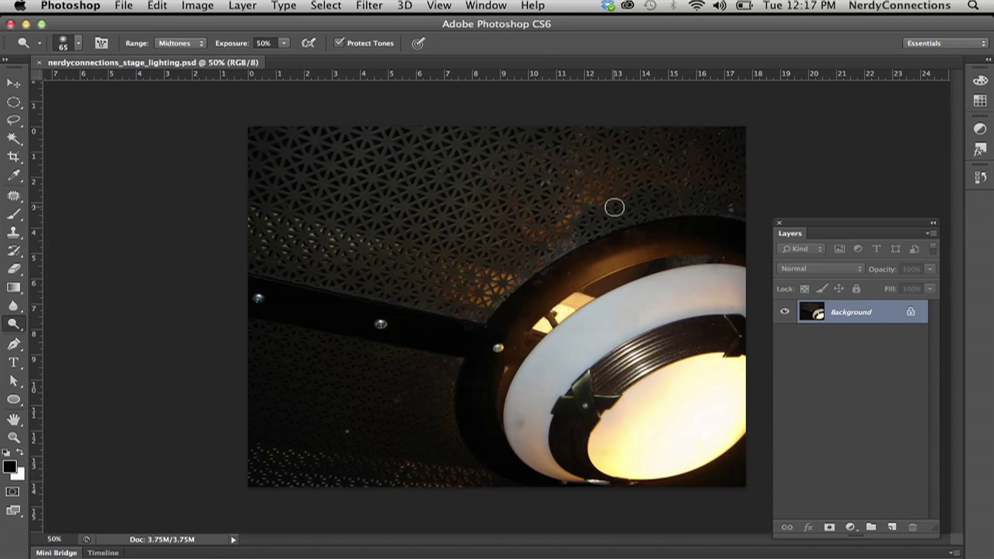
Apply Levels with the white input point at 197, then compare before and after.
key(ctrl+l)
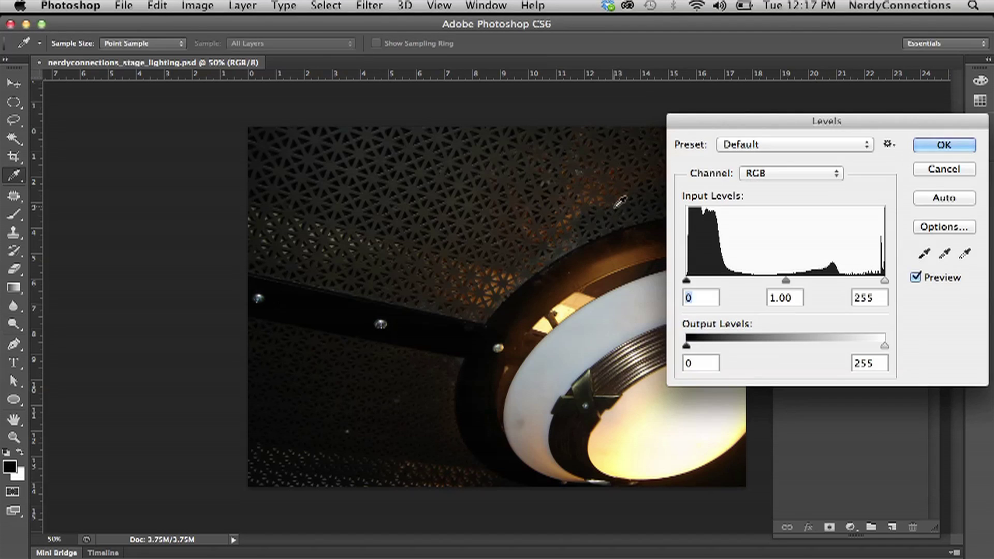
drag(761, 127, 152, 93)
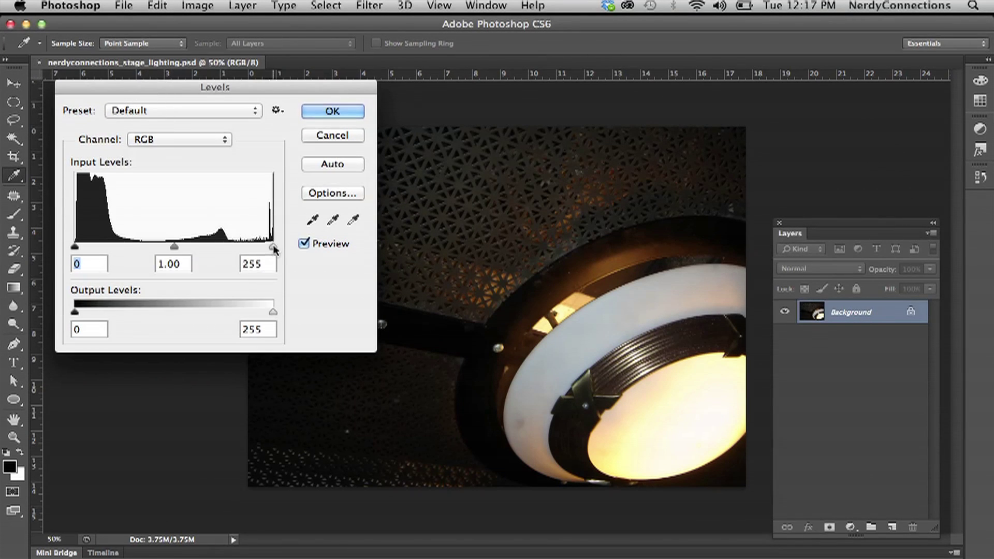
drag(272, 246, 229, 251)
drag(284, 85, 913, 97)
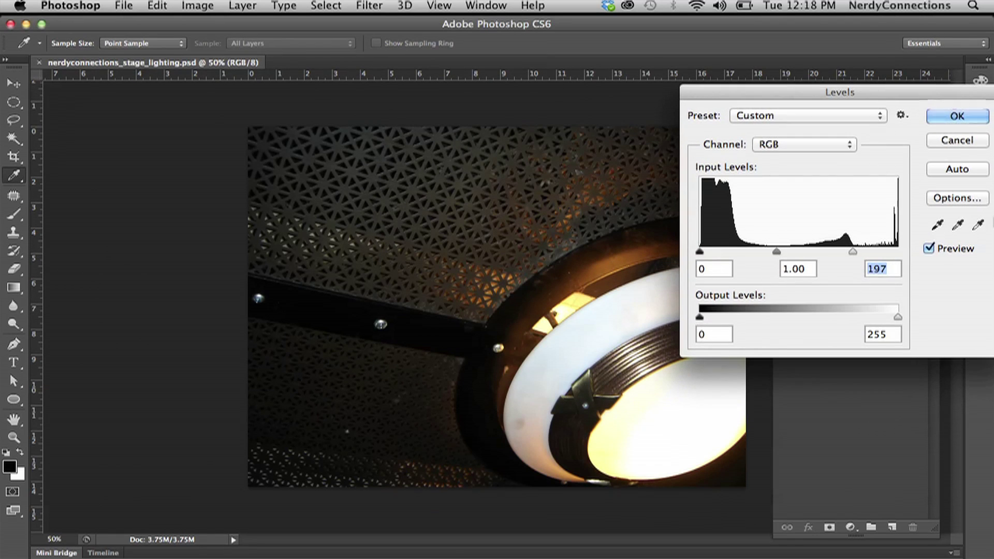
click(964, 117)
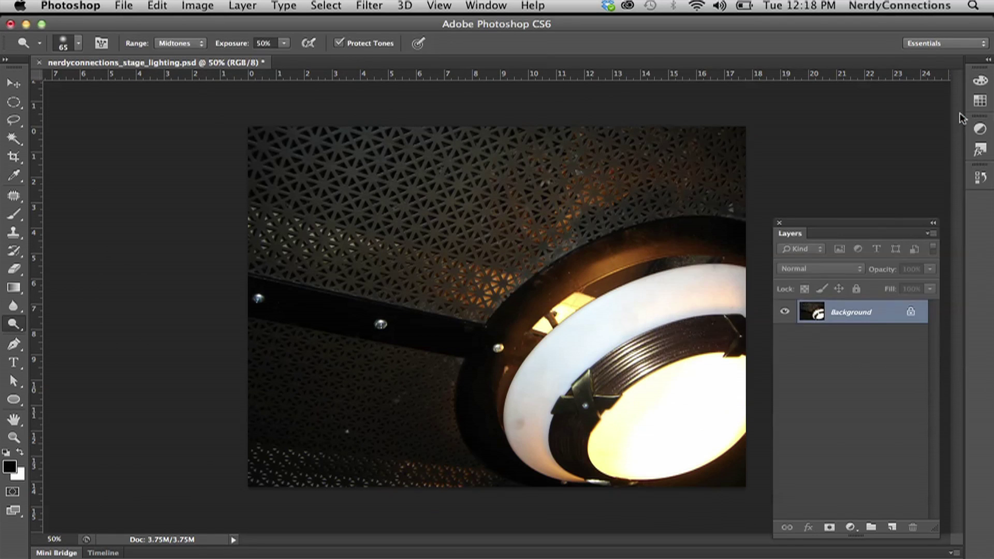
key(super+z)
key(super+z)
key(super+z)
key(super+z)
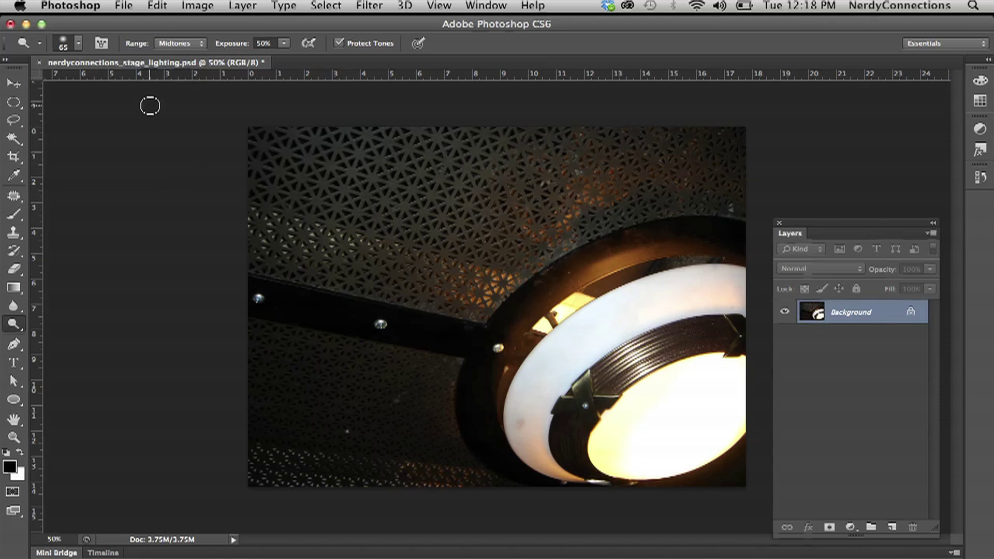
Apply Shadows/Highlights with the Shadows Amount set to about 14%.
click(196, 5)
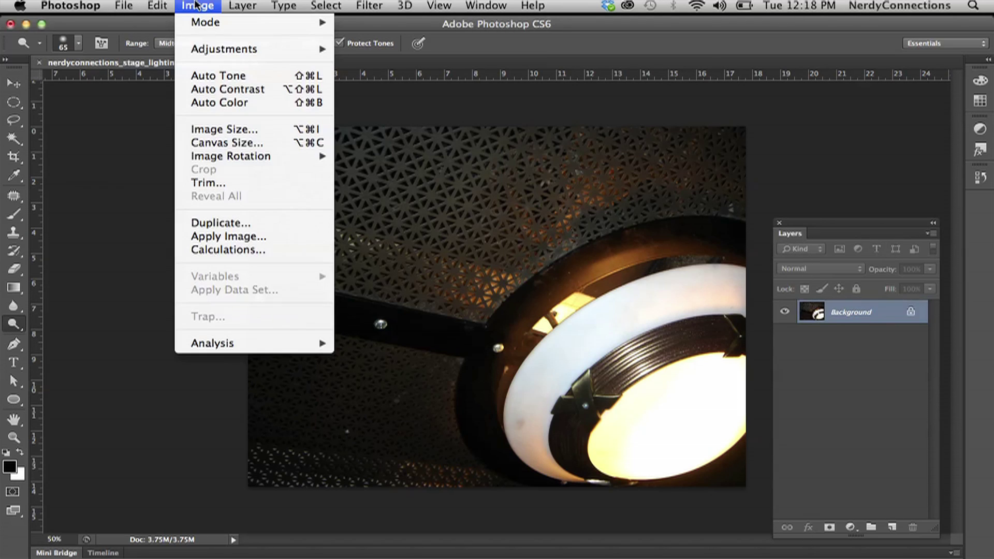
mouse_move(210, 51)
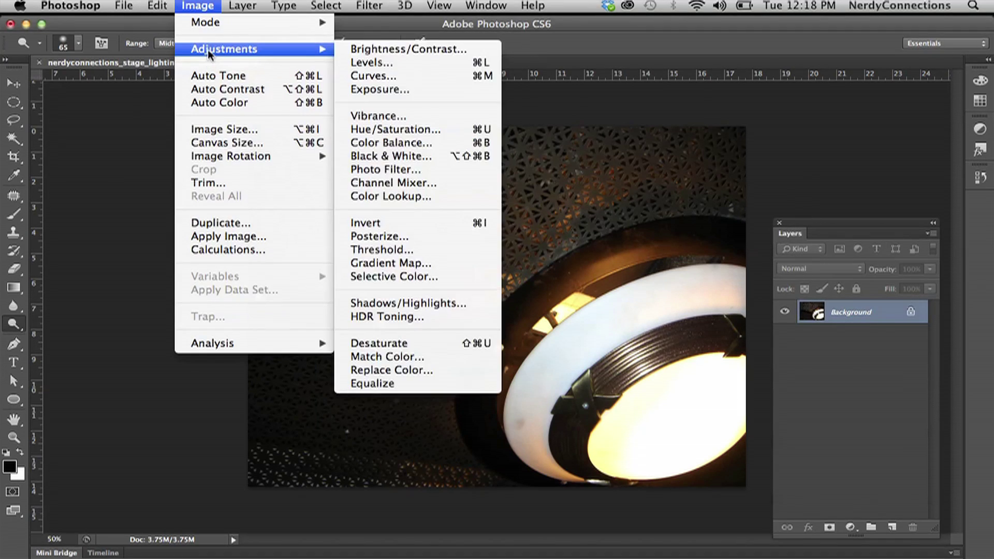
click(444, 304)
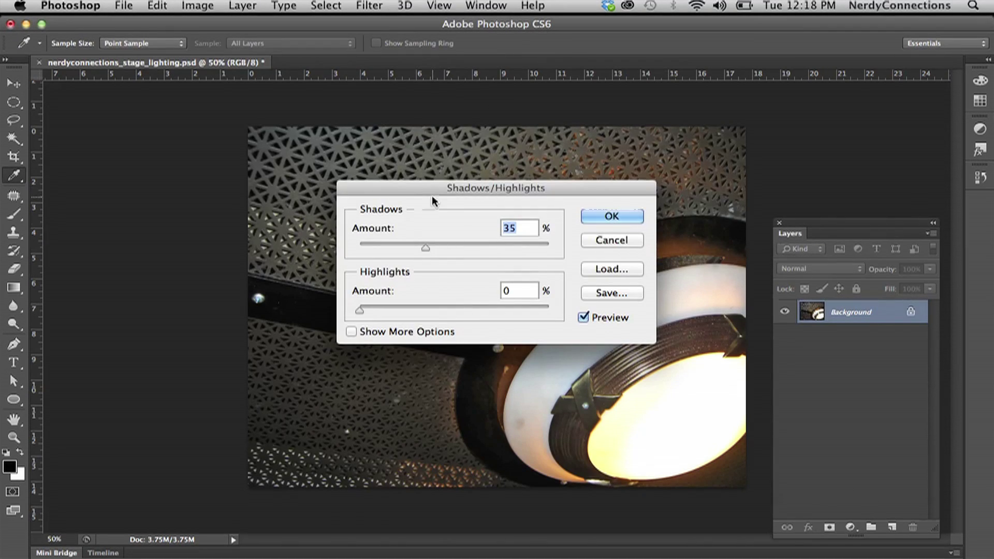
drag(428, 191, 731, 95)
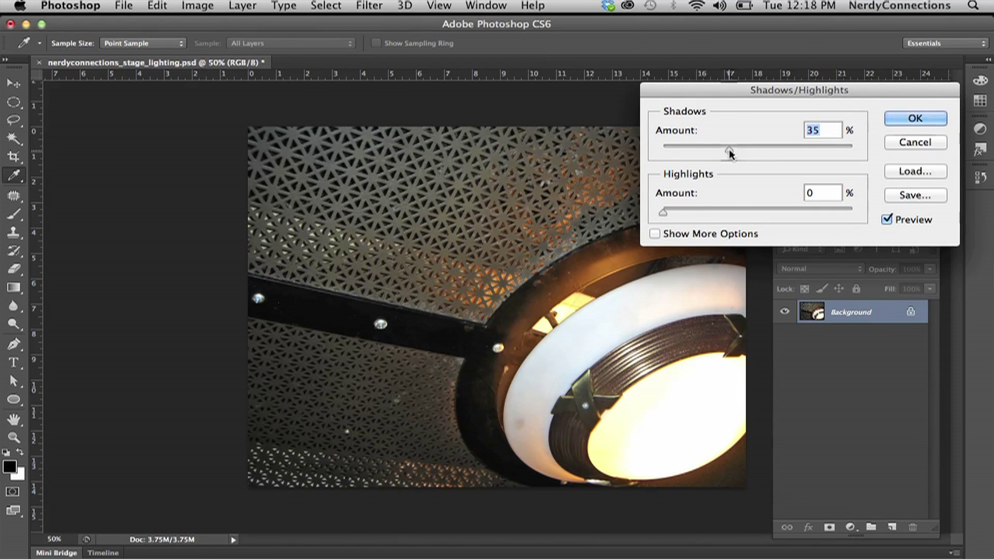
drag(729, 153, 685, 151)
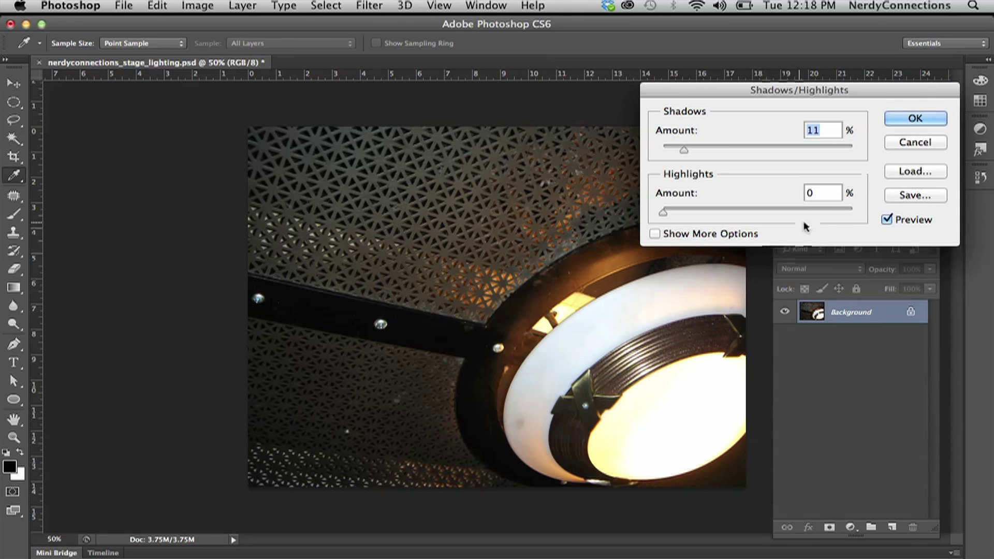
drag(684, 152, 692, 158)
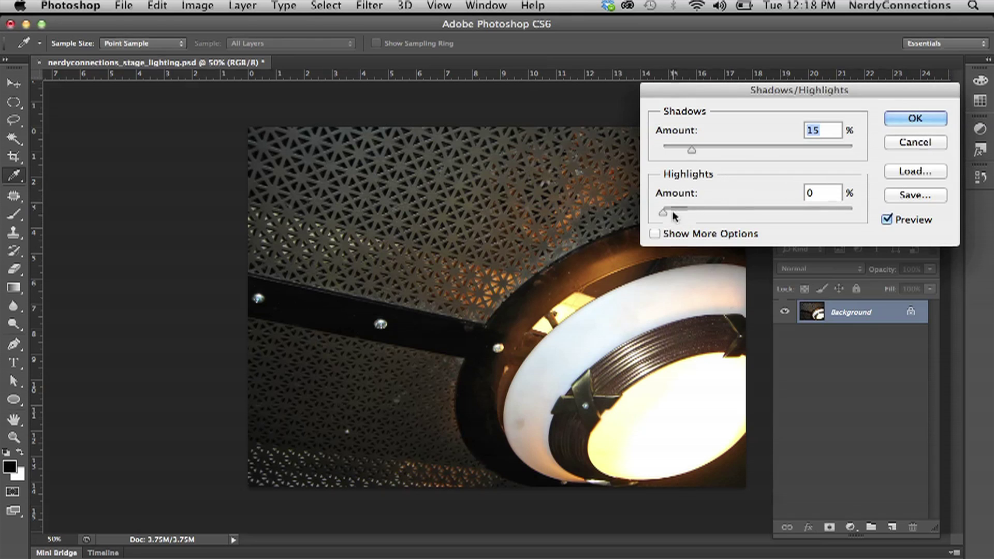
mouse_move(694, 151)
mouse_down()
mouse_move(679, 157)
mouse_move(690, 156)
mouse_up()
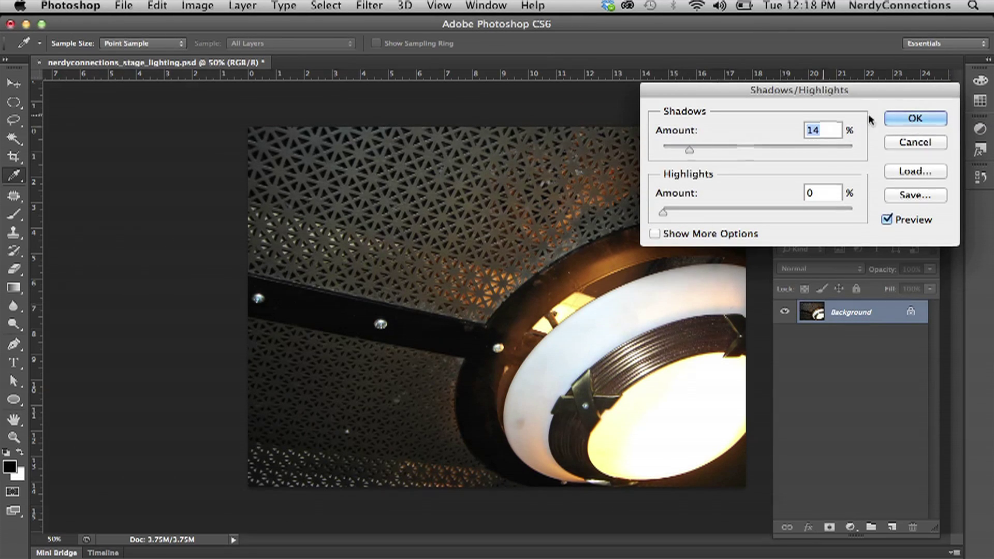
click(909, 119)
key(o)
Toggle the Shadows/Highlights adjustment off and back on to compare the dark mesh.
key(ctrl+z)
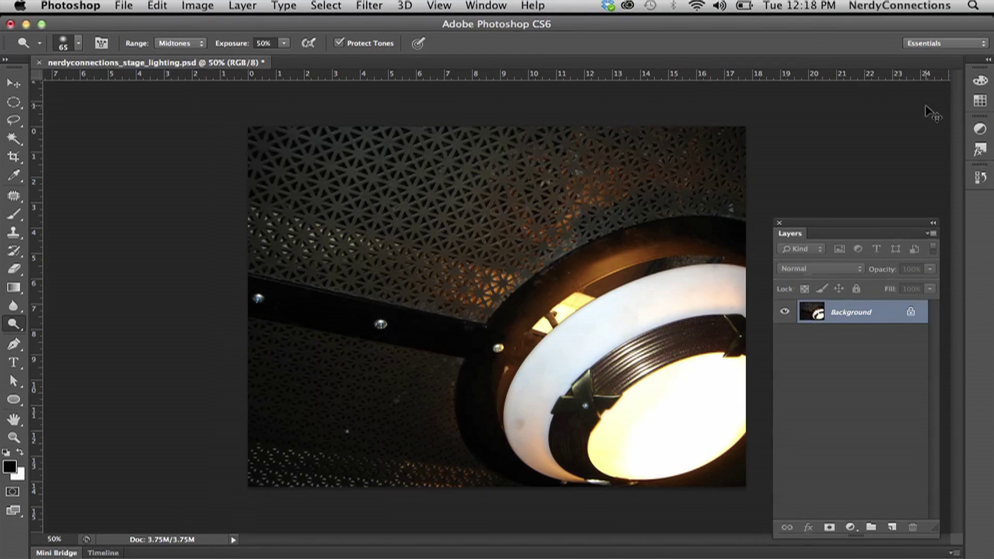
key(ctrl+z)
key(ctrl+z)
key(ctrl+z)
key(ctrl+z)
key(ctrl+z)
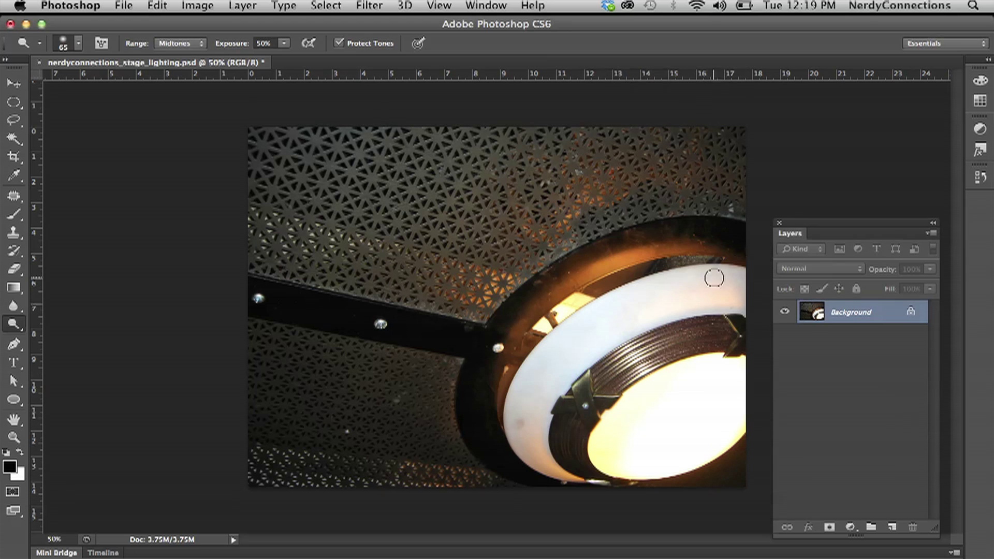
click(480, 6)
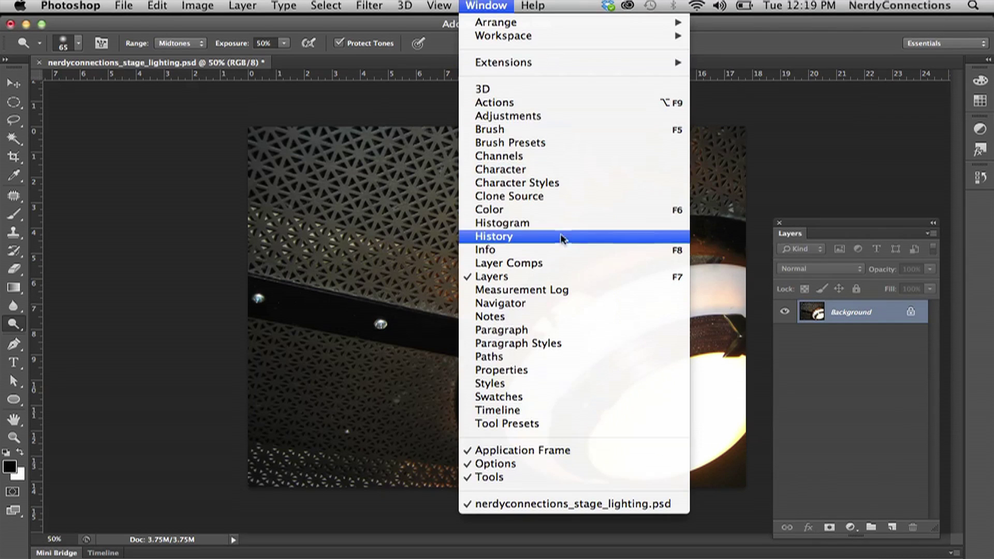
Show the History panel, view the original dark photo, then return to the last Dodge state.
click(616, 231)
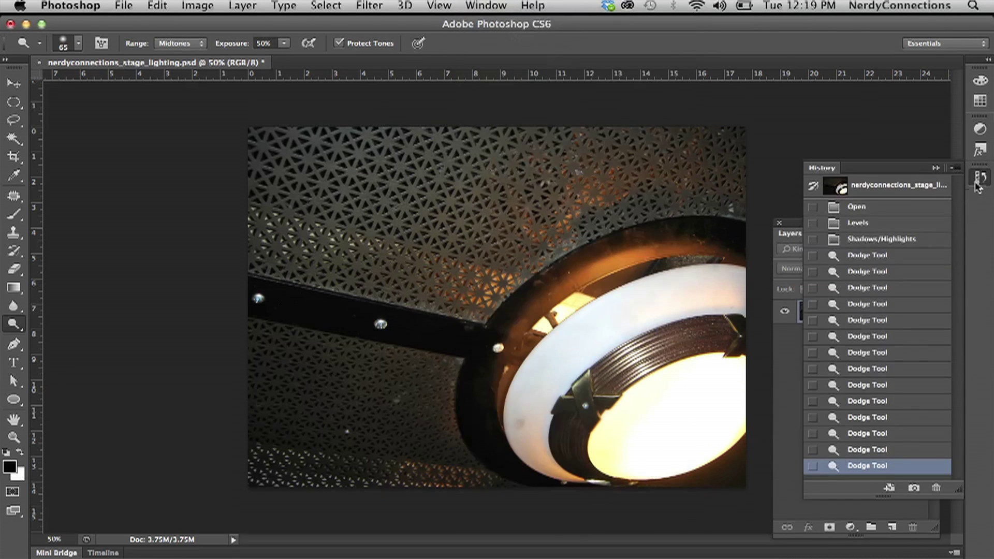
click(891, 190)
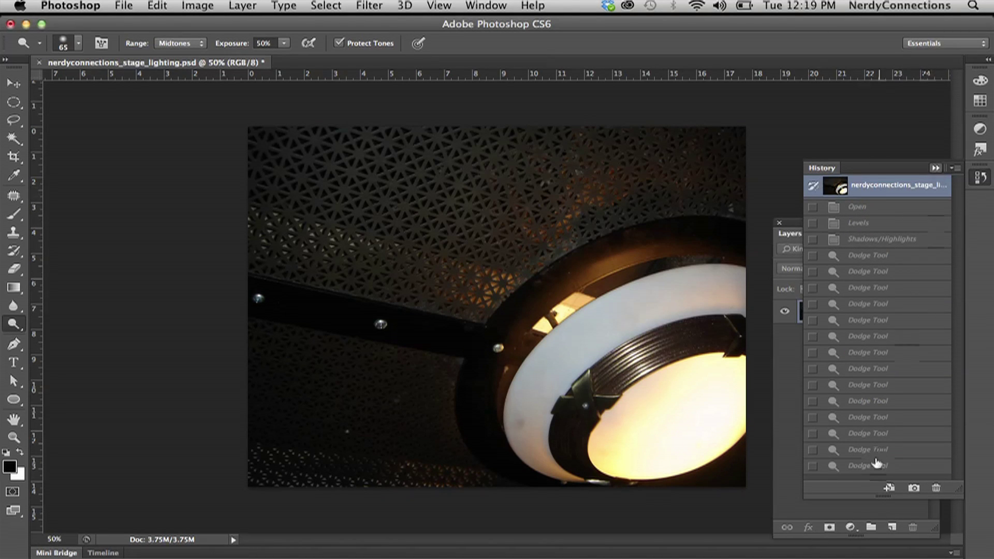
click(860, 466)
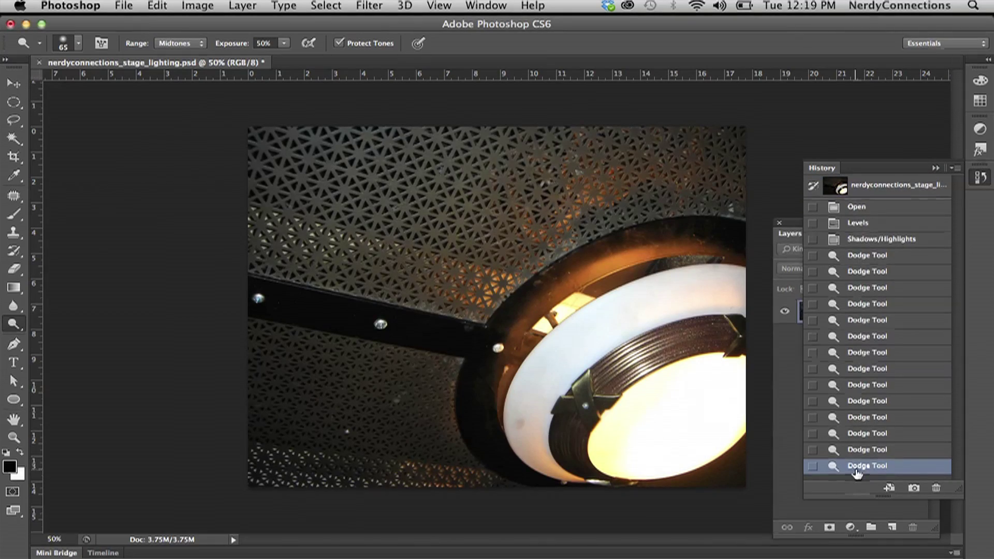